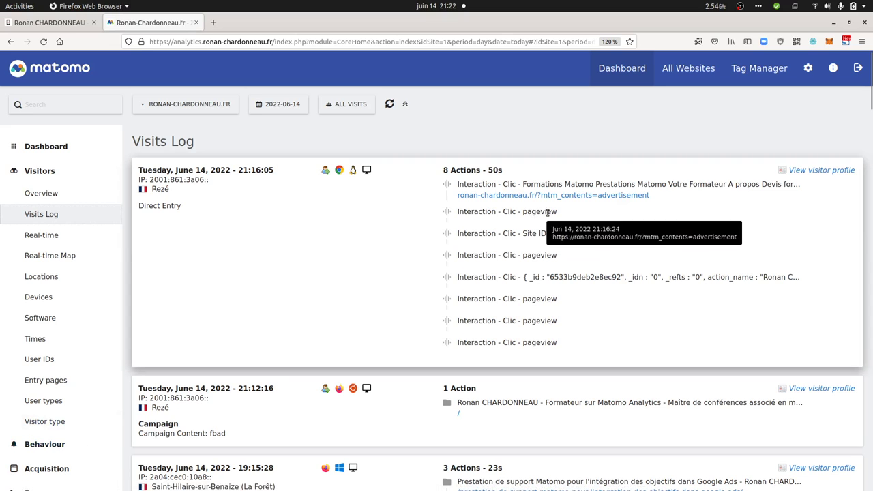
Open the custom alerts management in the personal administration settings and start creating a new alert
left_click(808, 77)
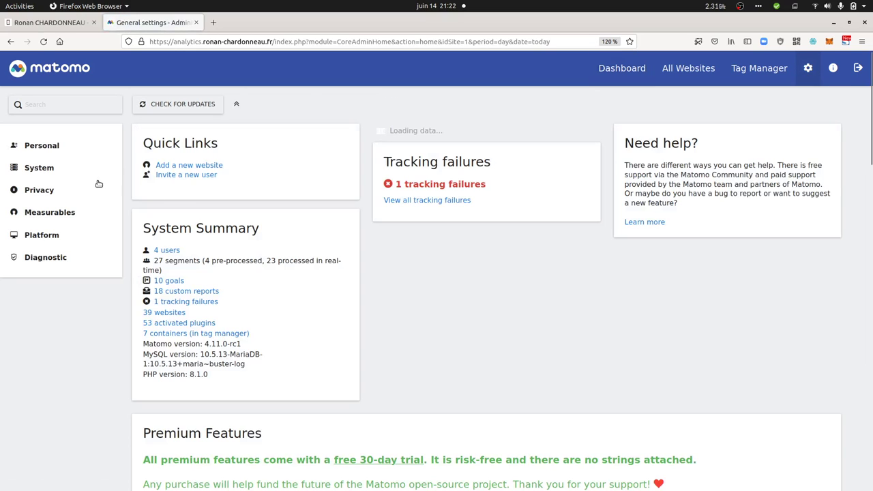
left_click(31, 146)
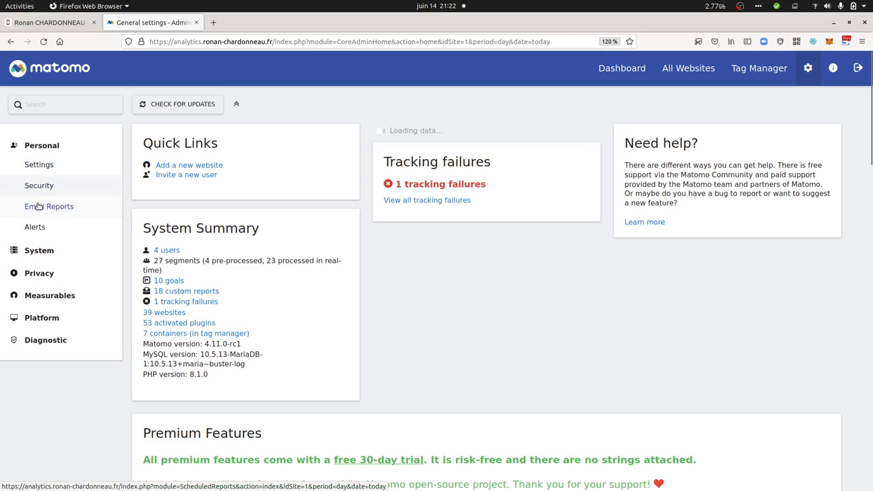
left_click(34, 227)
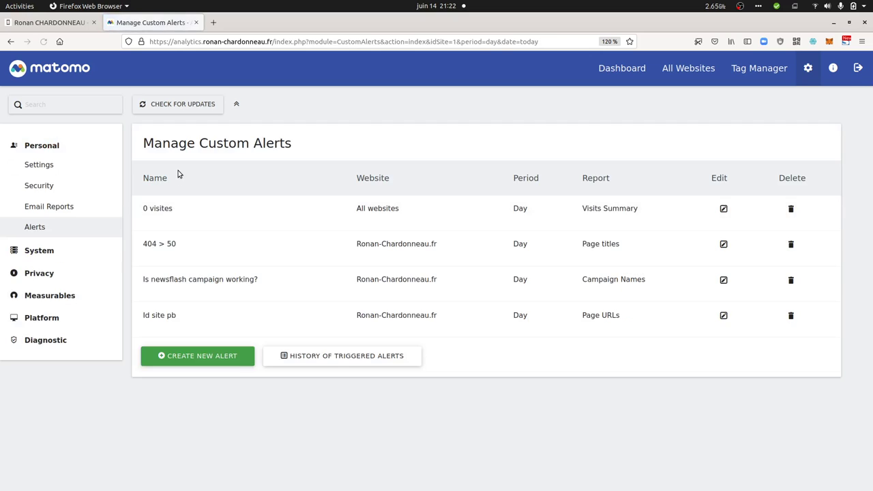
left_click(194, 354)
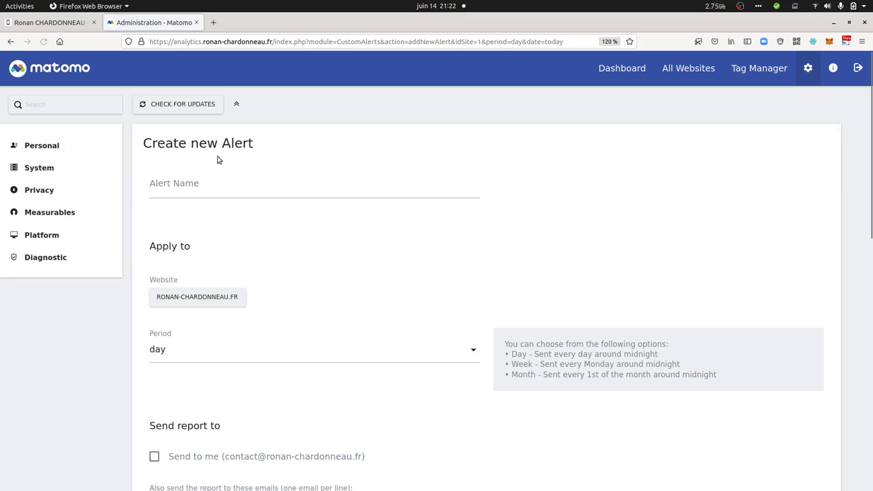
Name the alert "Matomo not configured properly" and enable sending its report to your own email address
left_click(209, 177)
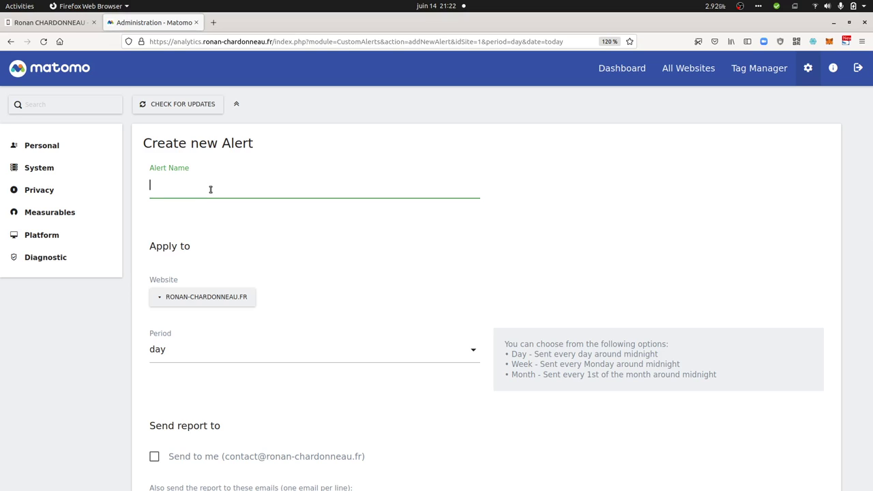
type("Matomo not configured properly")
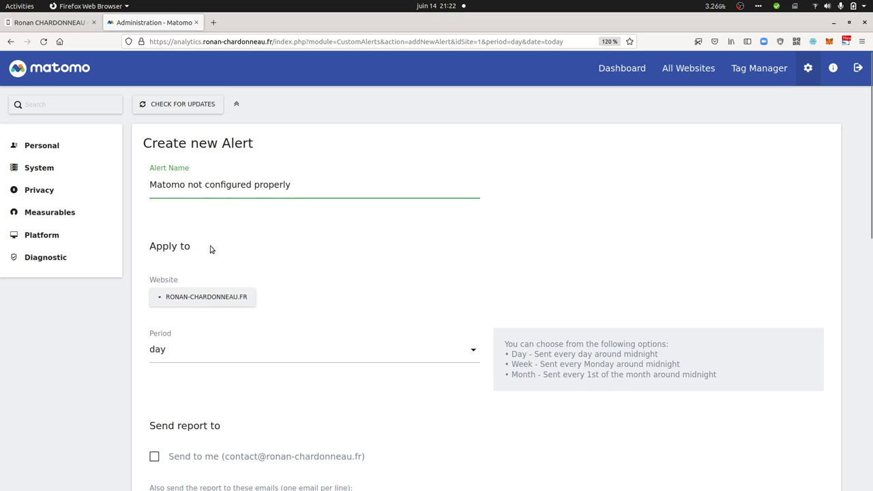
scroll(214, 321, "down", 3)
left_click(156, 332)
Make the alert condition apply to the Page URLs report, finding it by searching the reports for "url"
scroll(157, 327, "down", 6)
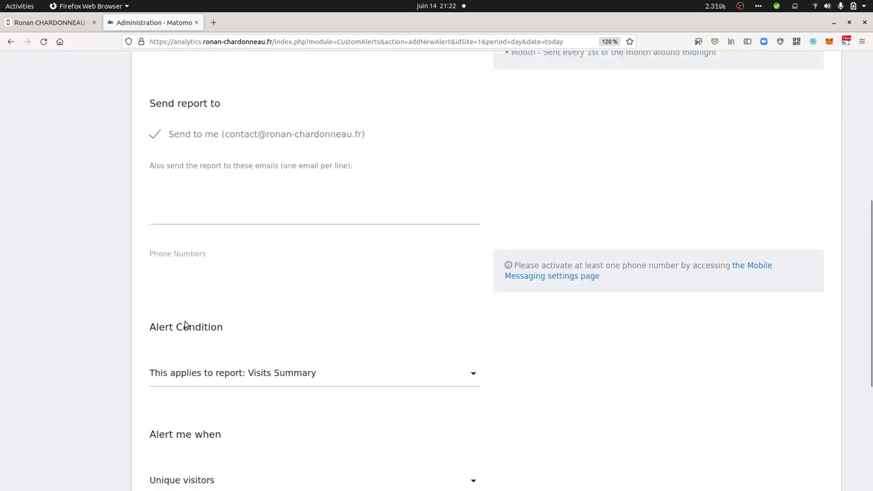
left_click(240, 315)
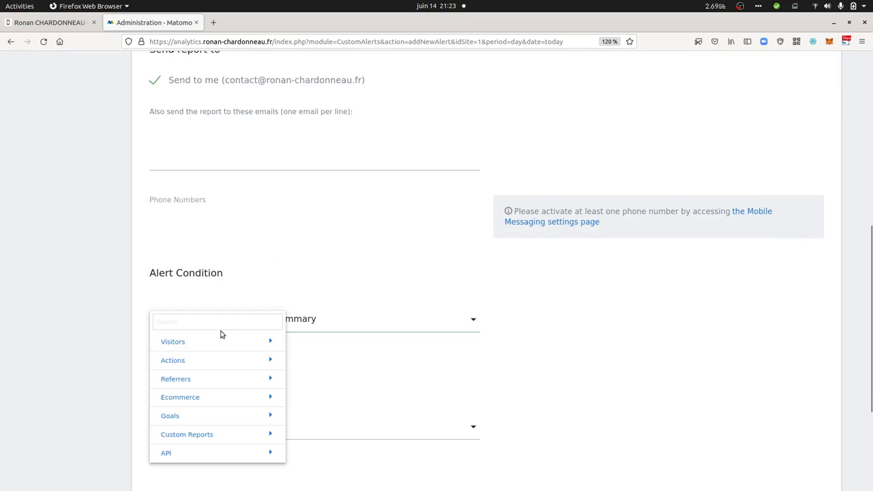
type("url")
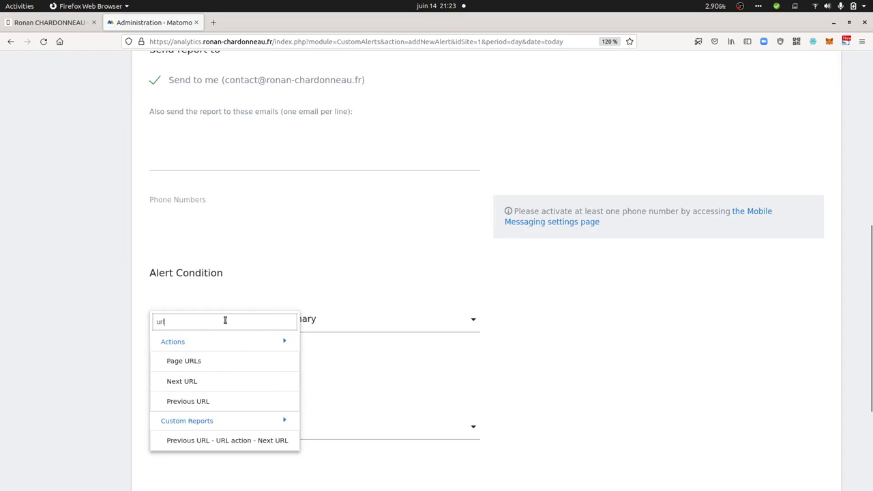
left_click(205, 362)
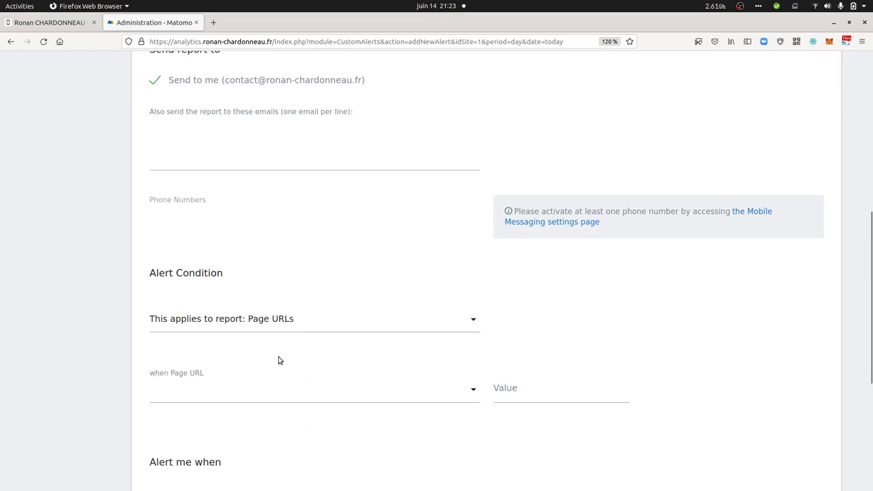
Set the Page URL condition of the alert to "contains" with the value "?"
scroll(296, 267, "down", 6)
scroll(297, 237, "up", 3)
left_click(312, 258)
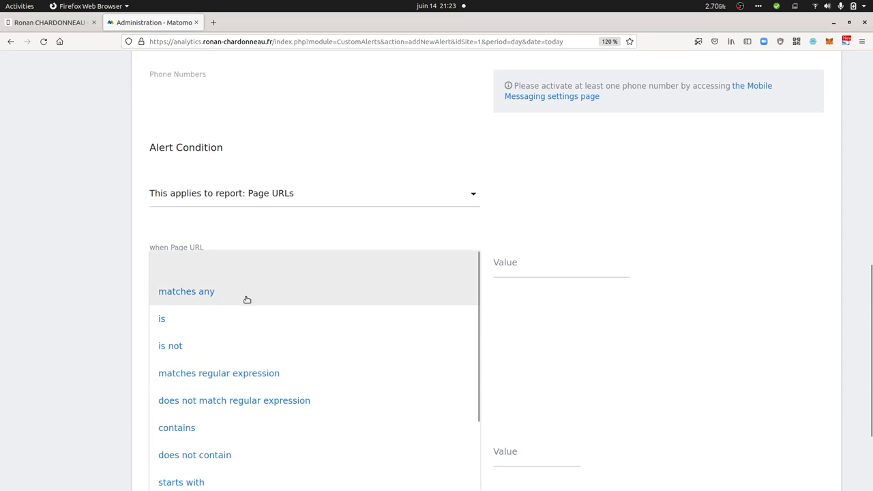
scroll(187, 403, "down", 1)
left_click(200, 382)
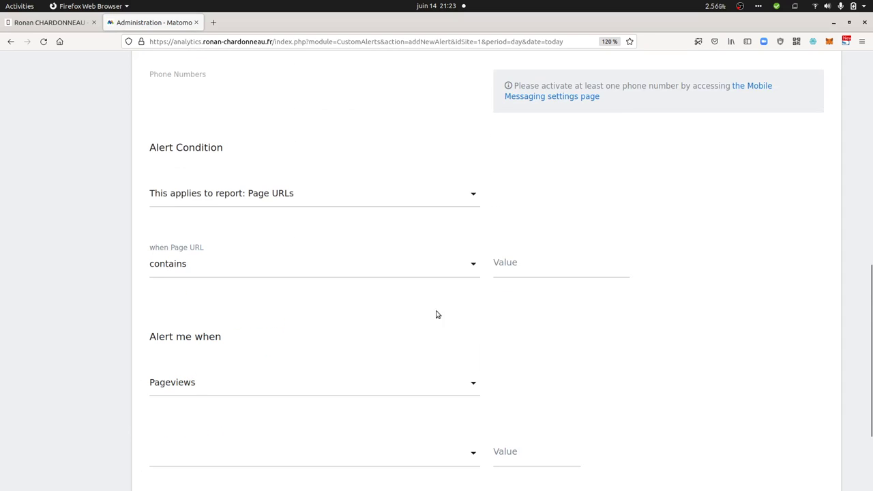
left_click(522, 270)
Trigger the alert when Pageviews "is greater than" 0, and save it
scroll(511, 321, "down", 3)
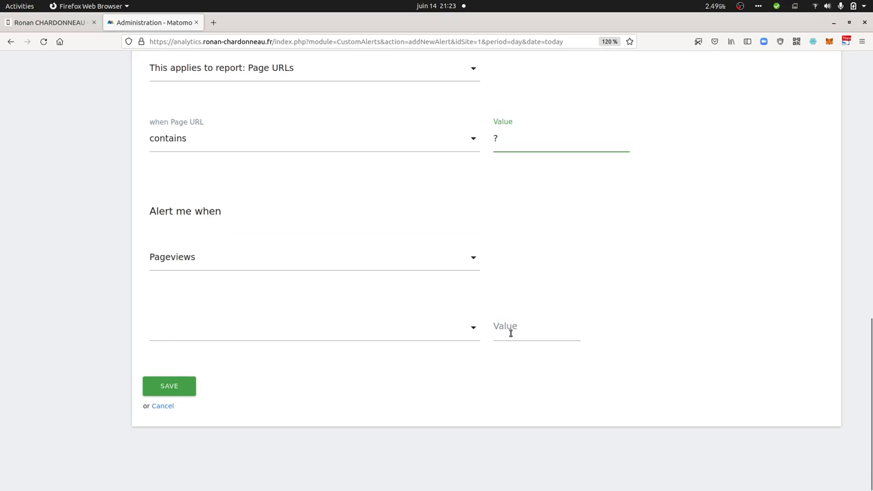
left_click(510, 333)
left_click(441, 331)
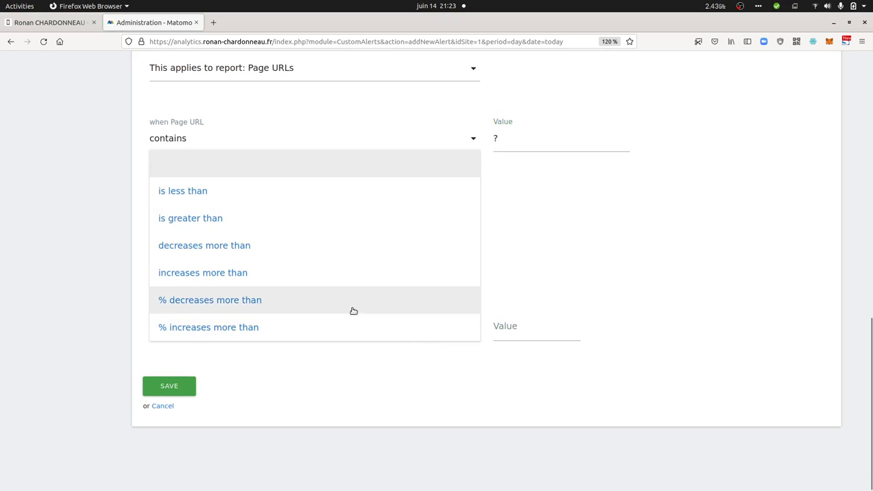
left_click(244, 224)
left_click(508, 327)
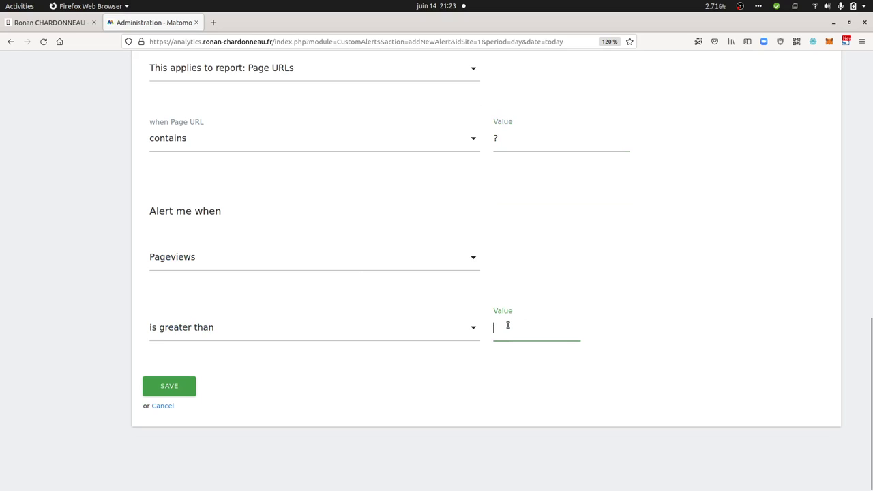
type("0")
left_click(181, 394)
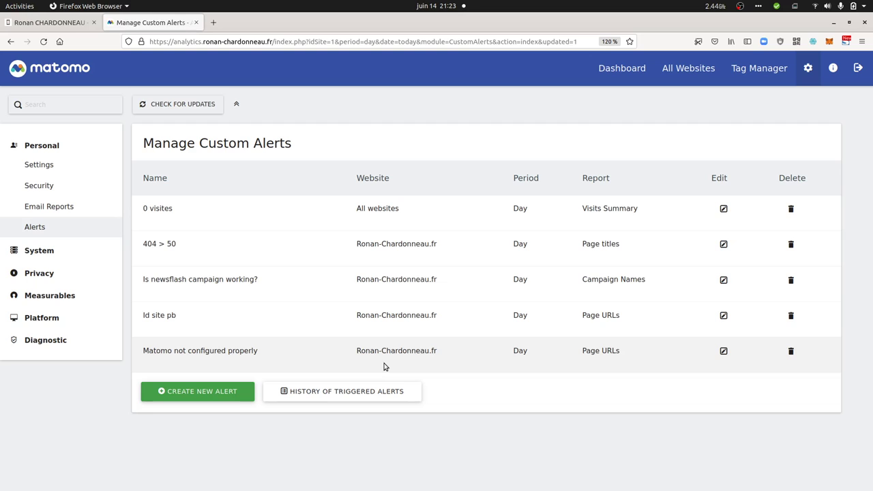
Open the website with ID 1 for editing among the measurables and examine its excluded parameters and site search settings
left_click(63, 298)
left_click(78, 234)
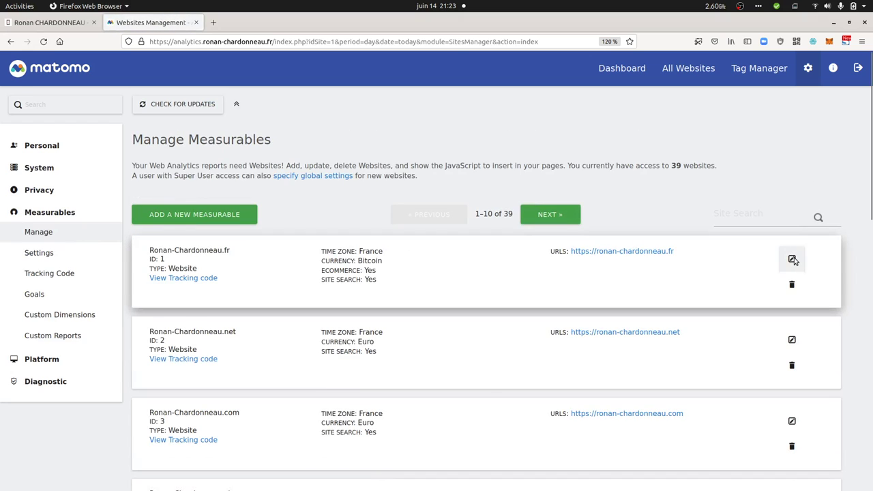
left_click(792, 257)
scroll(412, 262, "down", 6)
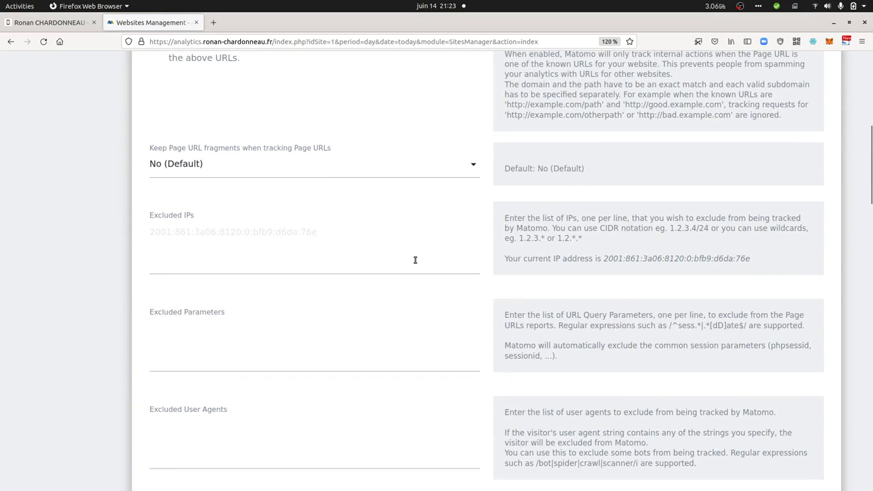
scroll(412, 263, "down", 3)
left_click(206, 224)
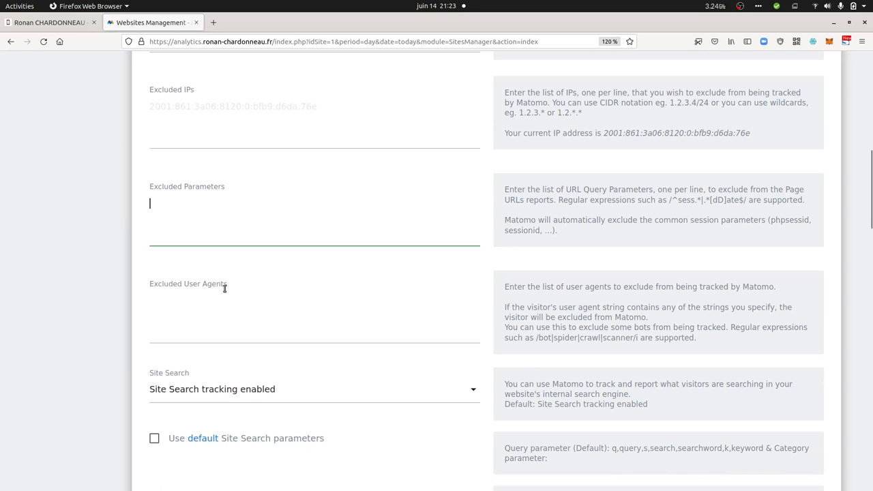
scroll(248, 323, "down", 5)
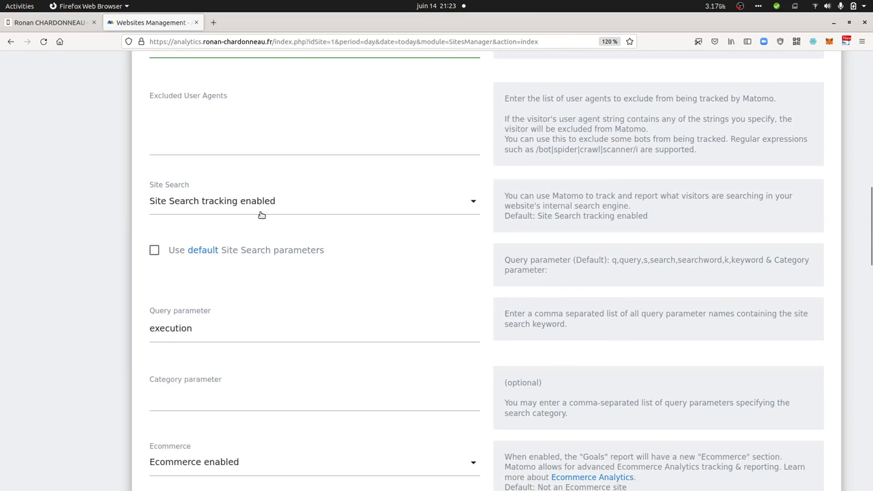